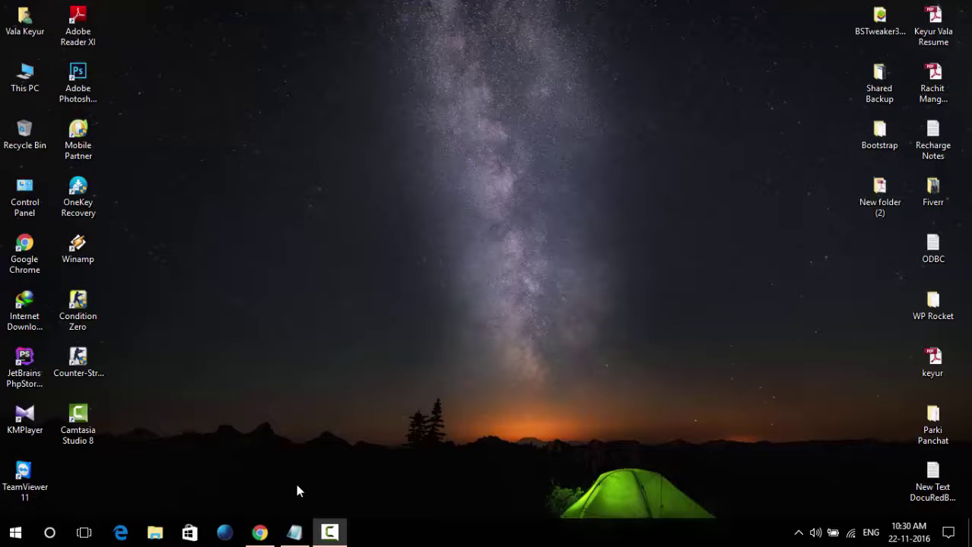
mouse_move(263, 532)
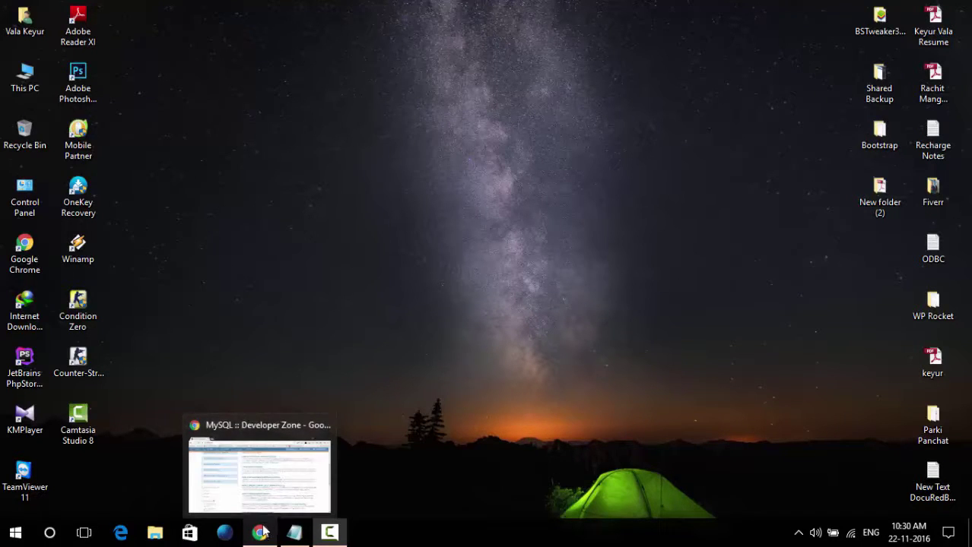
click(294, 532)
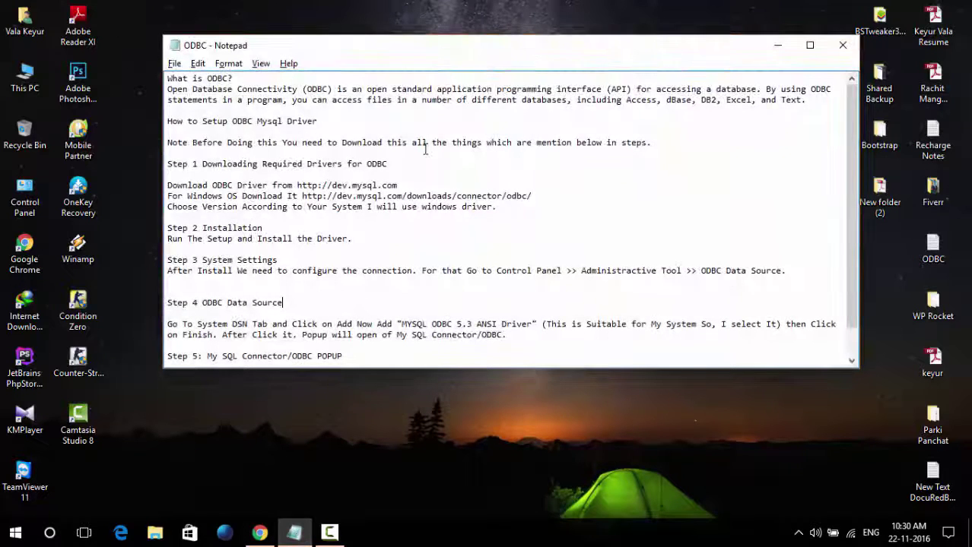
drag(317, 145, 651, 145)
click(406, 212)
drag(298, 188, 396, 187)
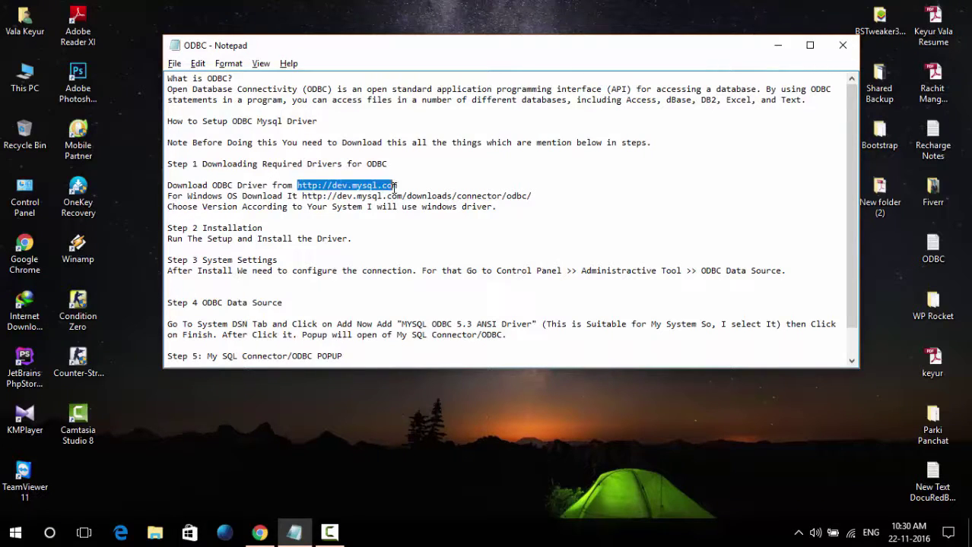
click(259, 532)
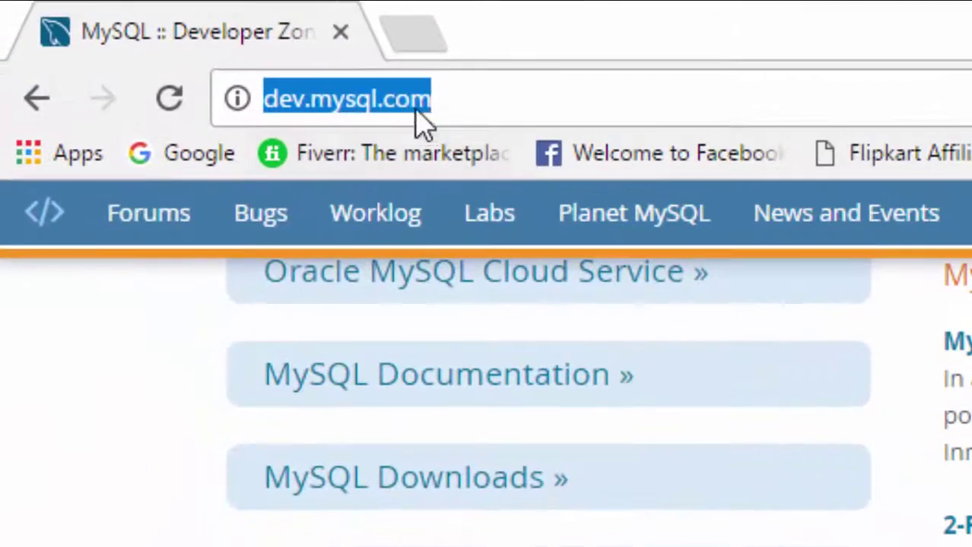
- Go from Downloads through Windows and MySQL Connectors to the Connector/ODBC 5.3.6 download list
click(416, 111)
key(ctrl+a)
scroll(715, 463, up, 5)
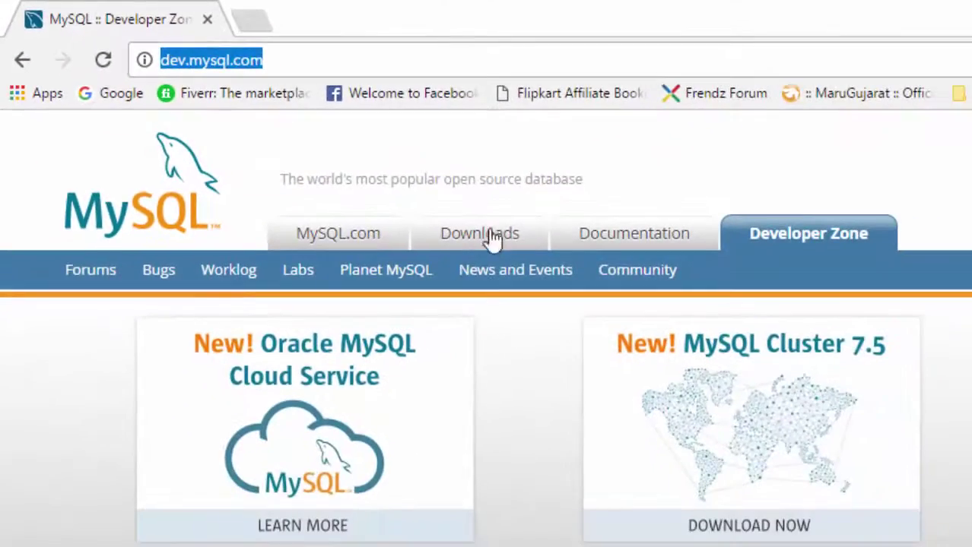
click(610, 291)
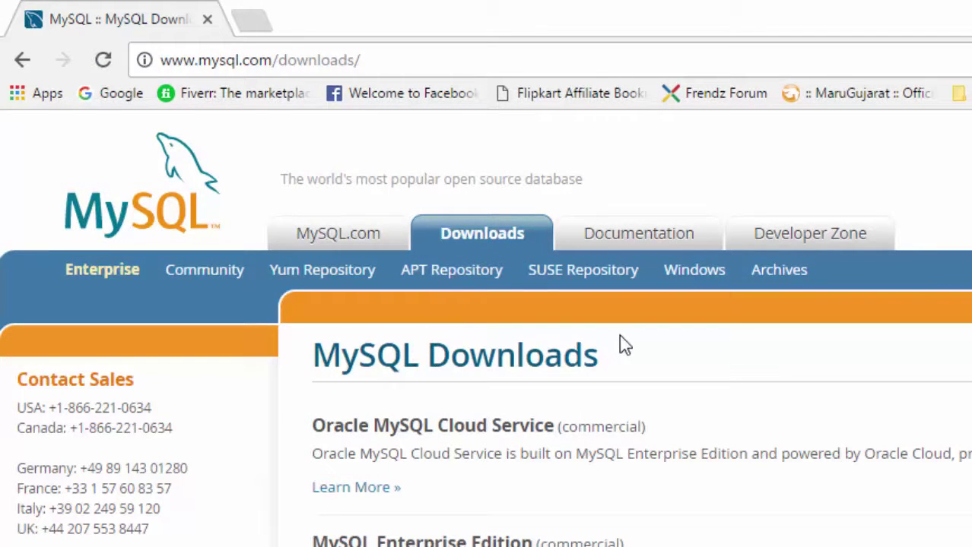
click(713, 270)
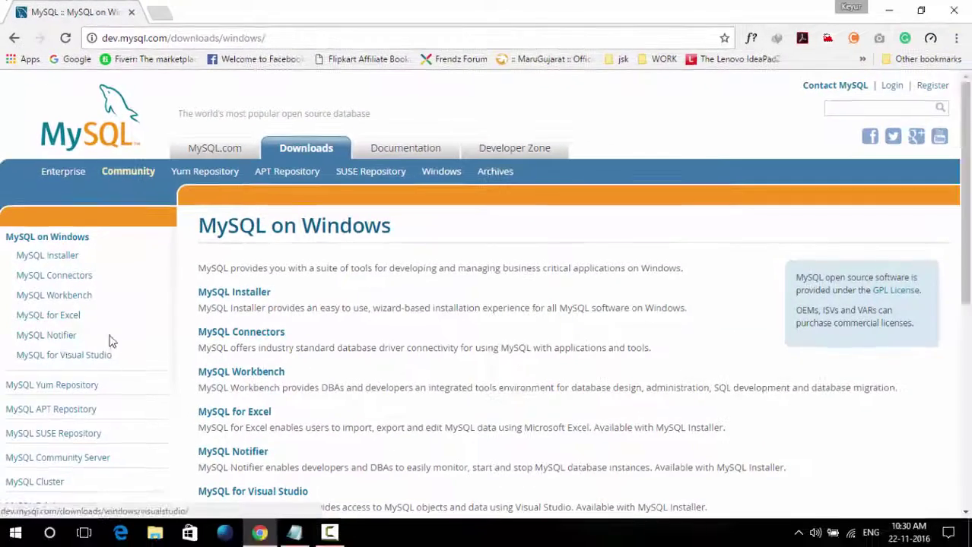
scroll(137, 305, down, 2)
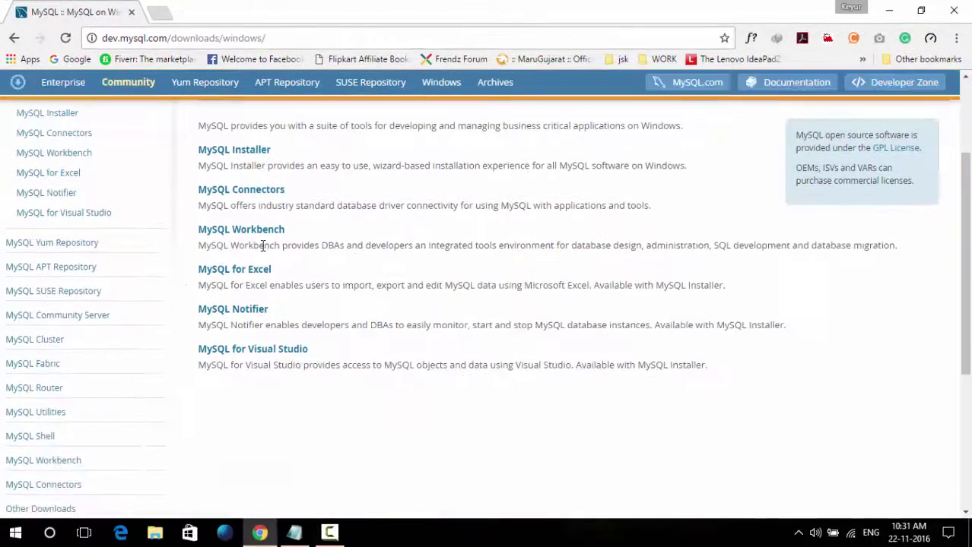
click(260, 196)
scroll(373, 257, down, 1)
scroll(373, 257, down, 1)
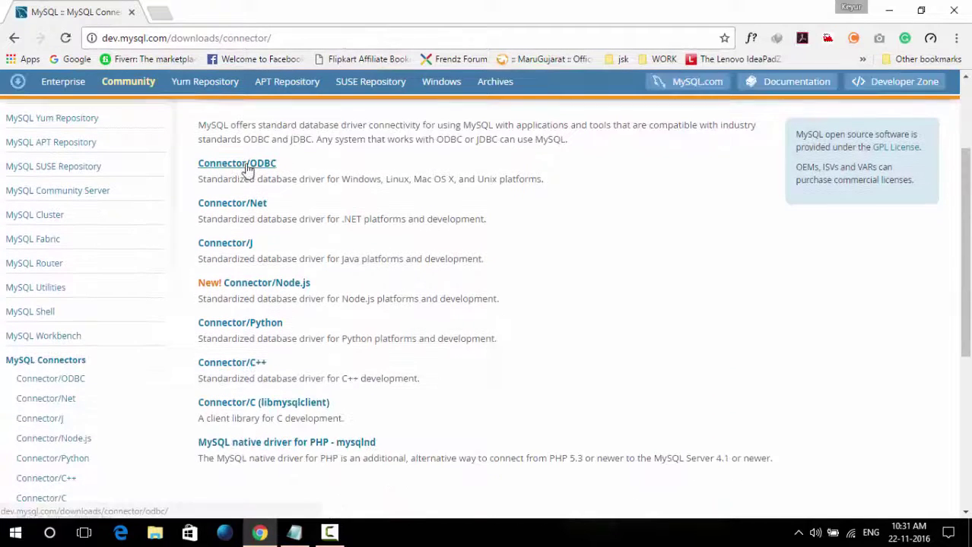
click(243, 164)
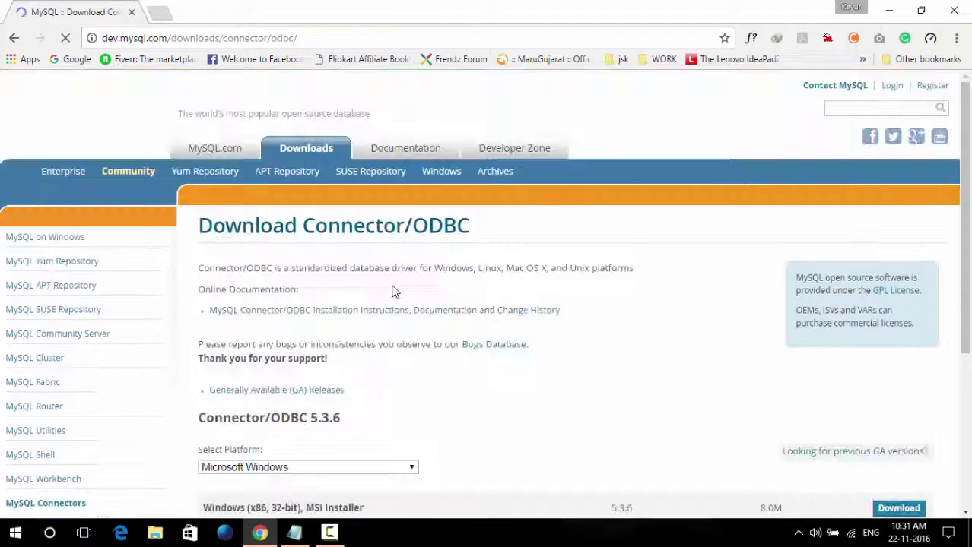
scroll(392, 289, down, 4)
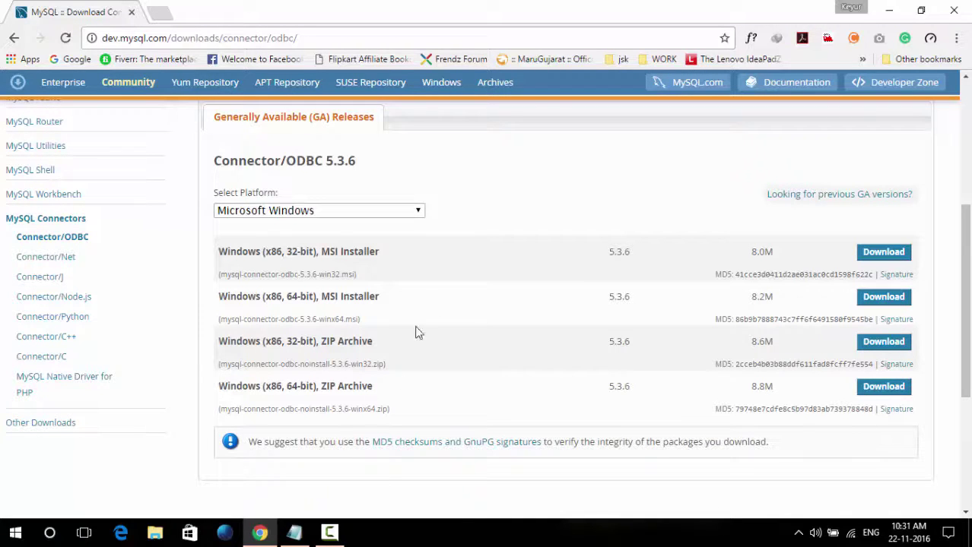
- Back in Notepad, highlight the Step 2 driver-install line and the Step 3 Control Panel route
click(275, 529)
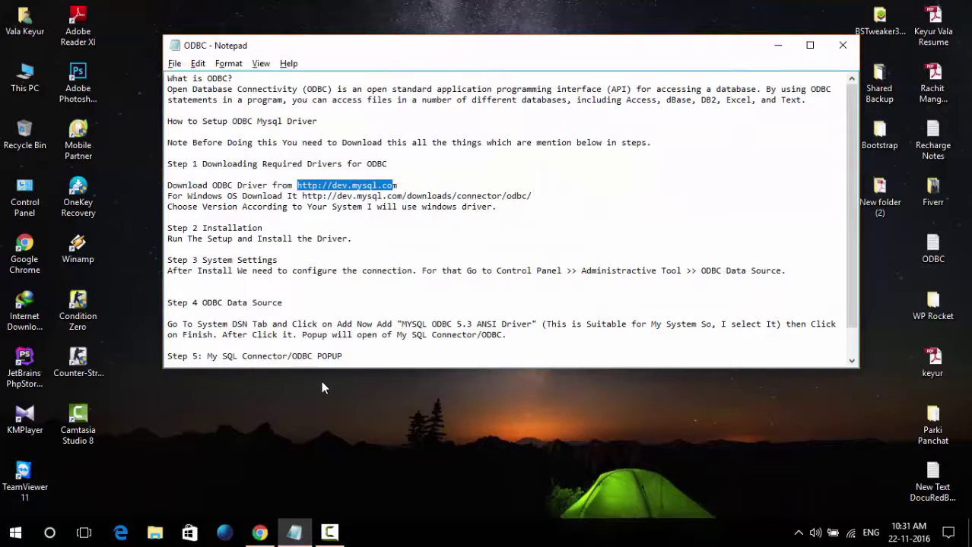
drag(351, 242, 231, 237)
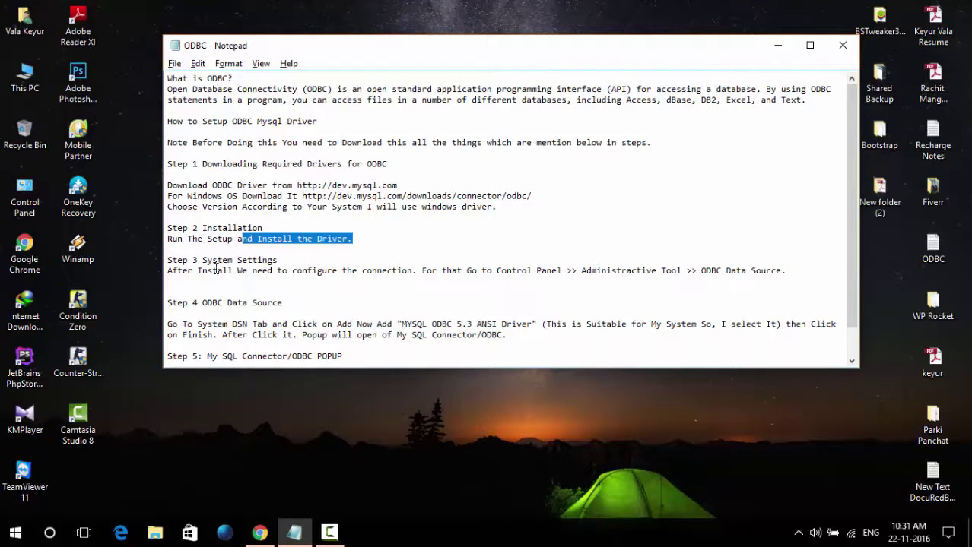
drag(295, 271, 657, 275)
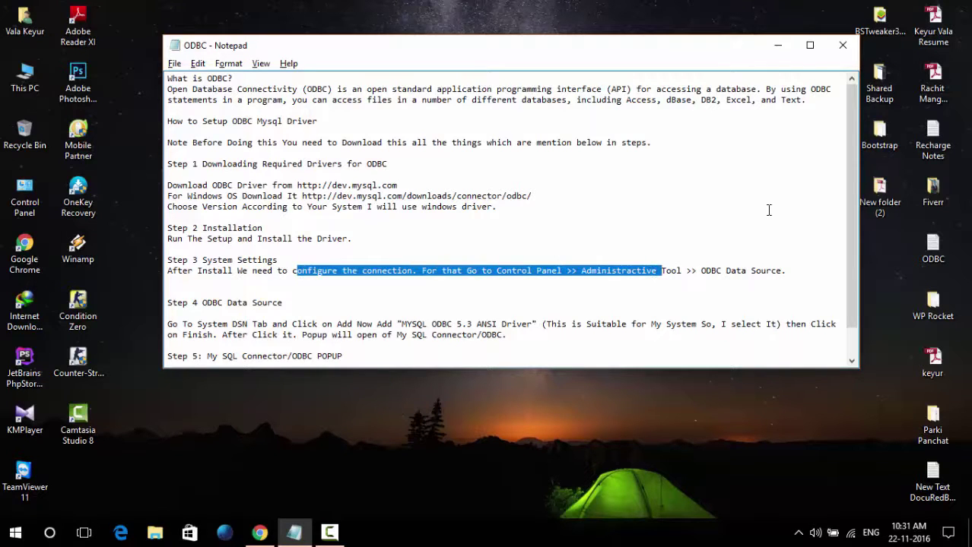
- Search the Start menu for 'wampp' and launch Wampserver32
click(777, 45)
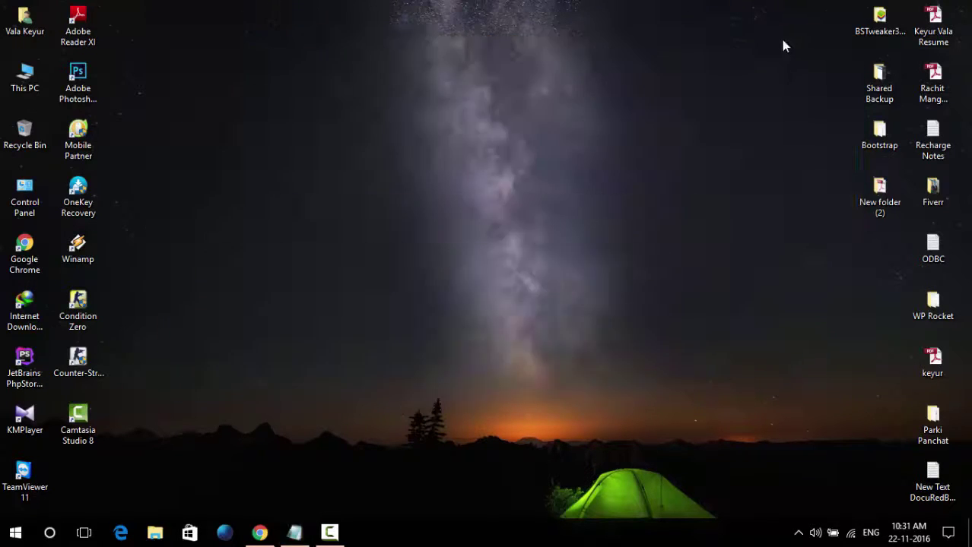
click(7, 536)
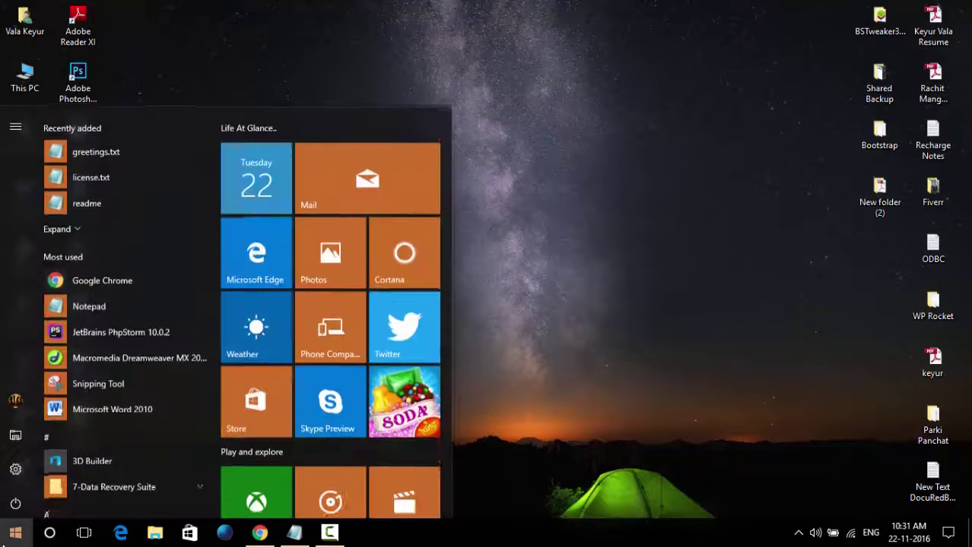
text(wampp)
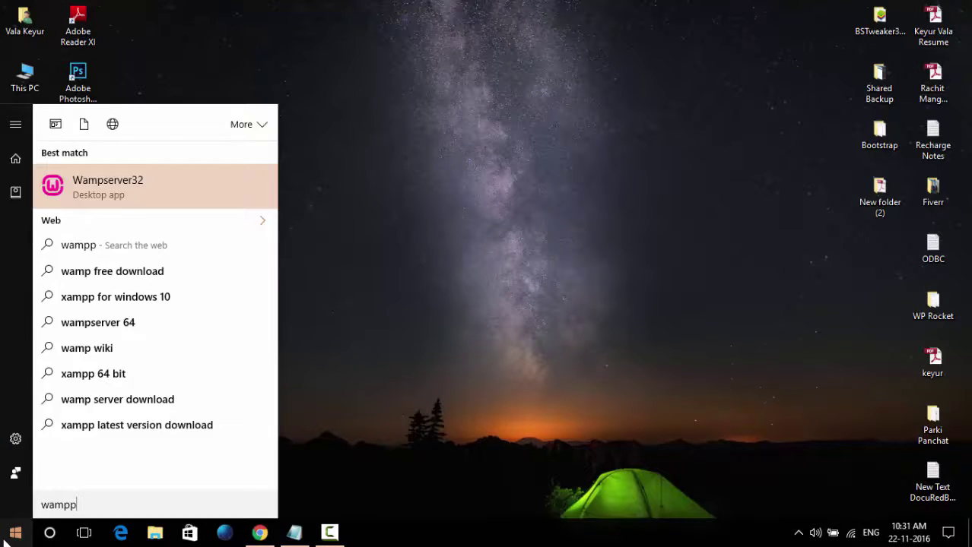
key(Return)
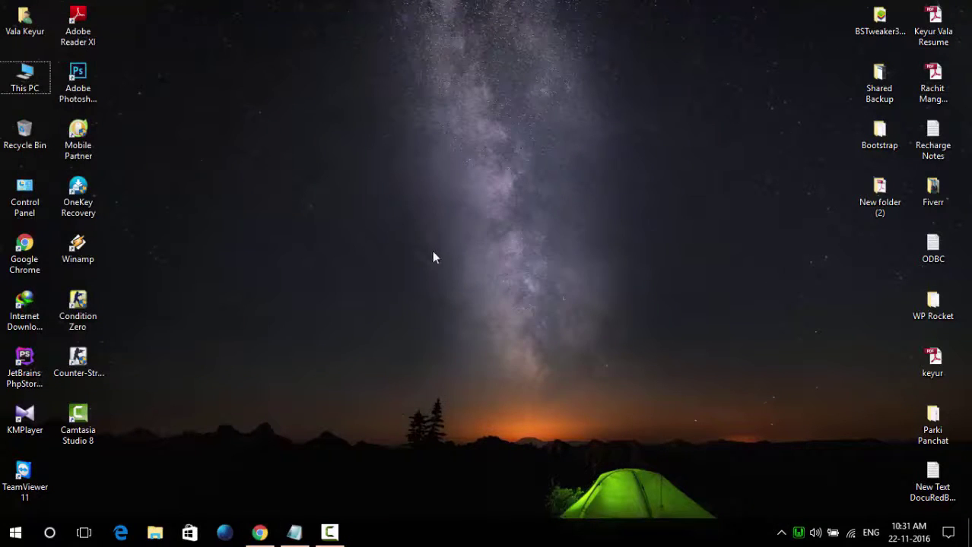
- Open the 64-bit ODBC Data Source Administrator via Control Panel and Administrative Tools
right_click(432, 258)
click(456, 269)
double_click(23, 196)
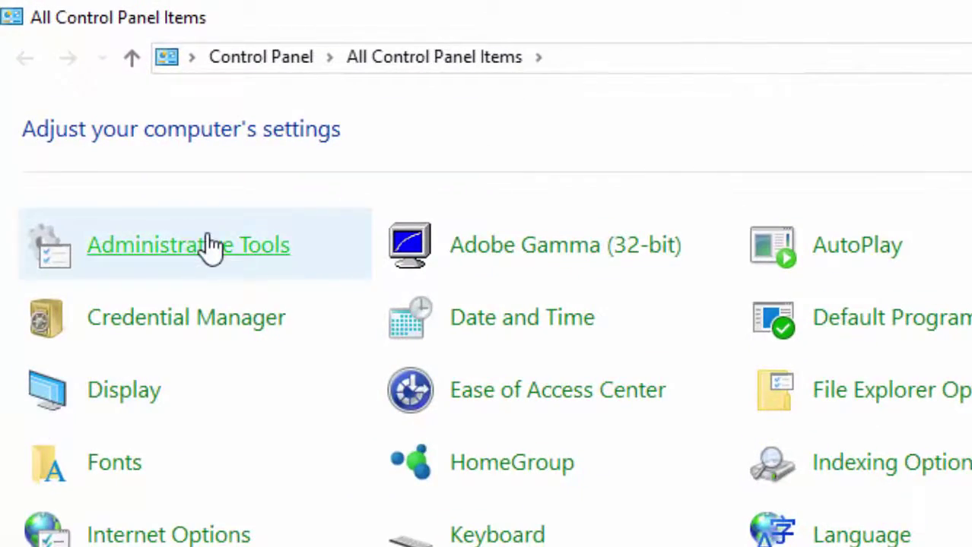
double_click(212, 247)
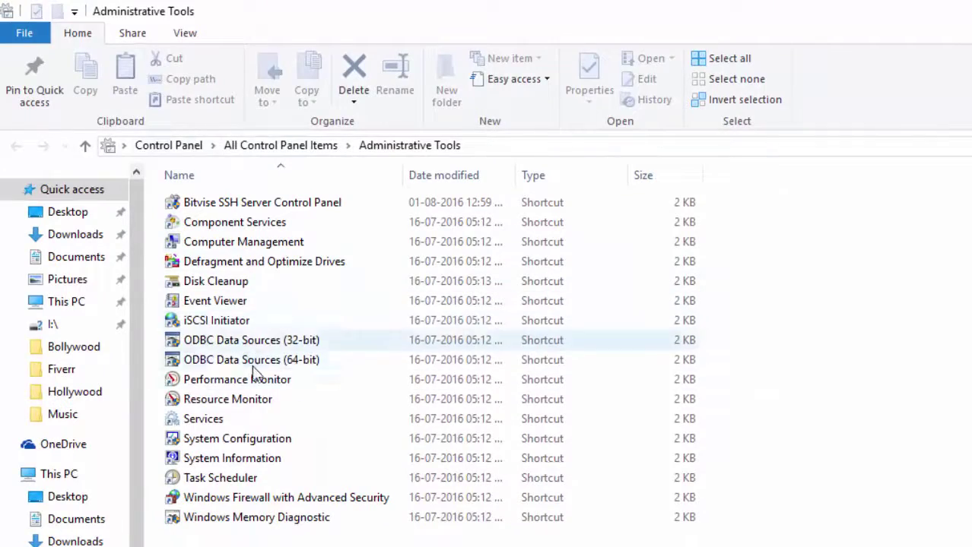
double_click(257, 371)
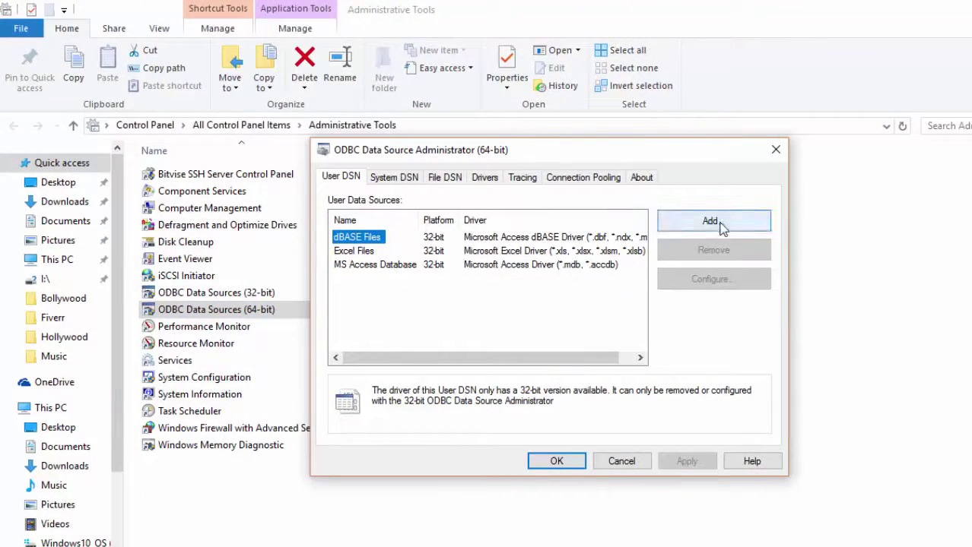
- Add a new user data source using the MySQL ODBC 5.3 ANSI Driver
click(713, 222)
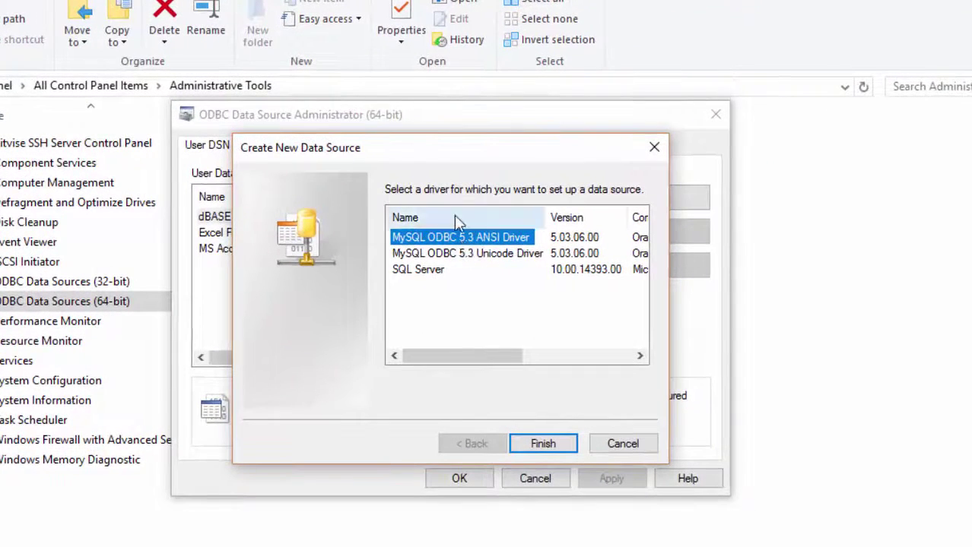
click(456, 255)
click(435, 271)
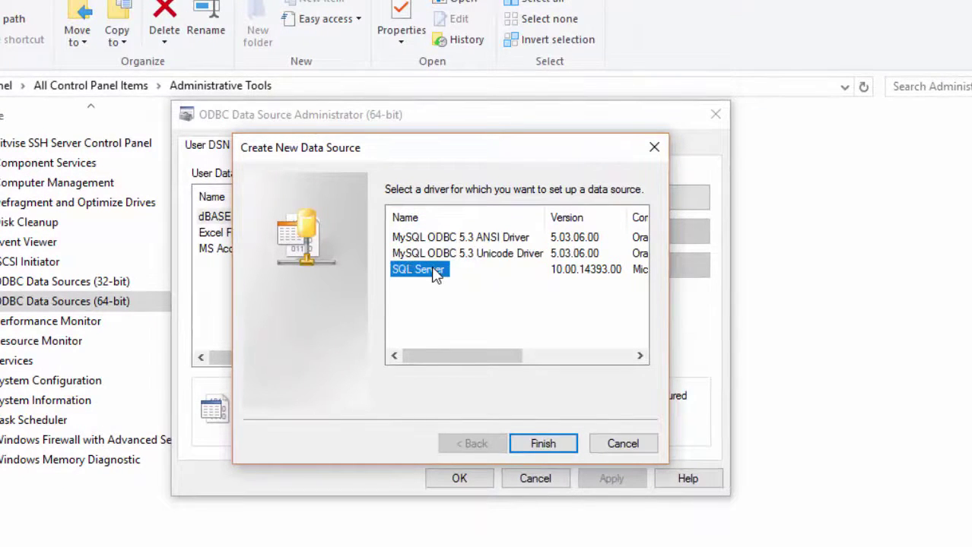
click(441, 238)
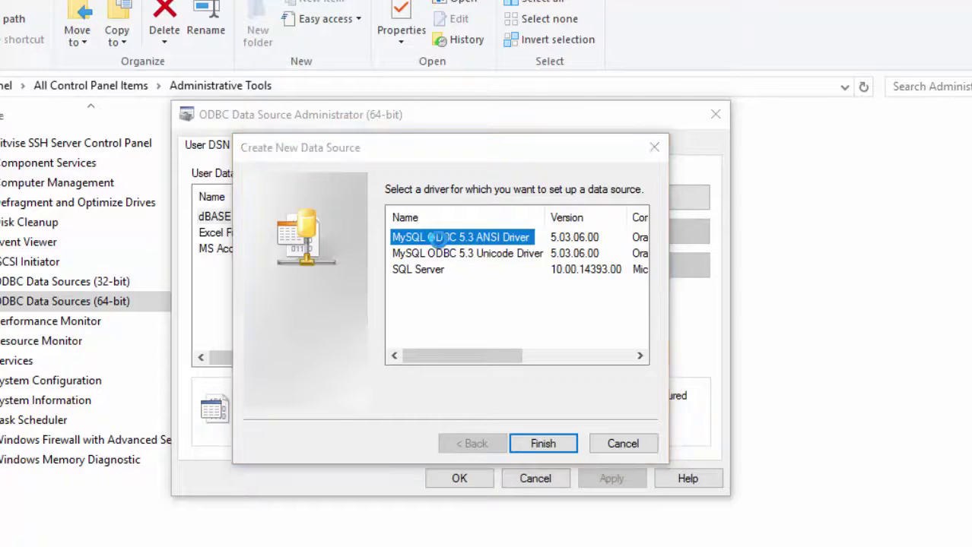
double_click(441, 242)
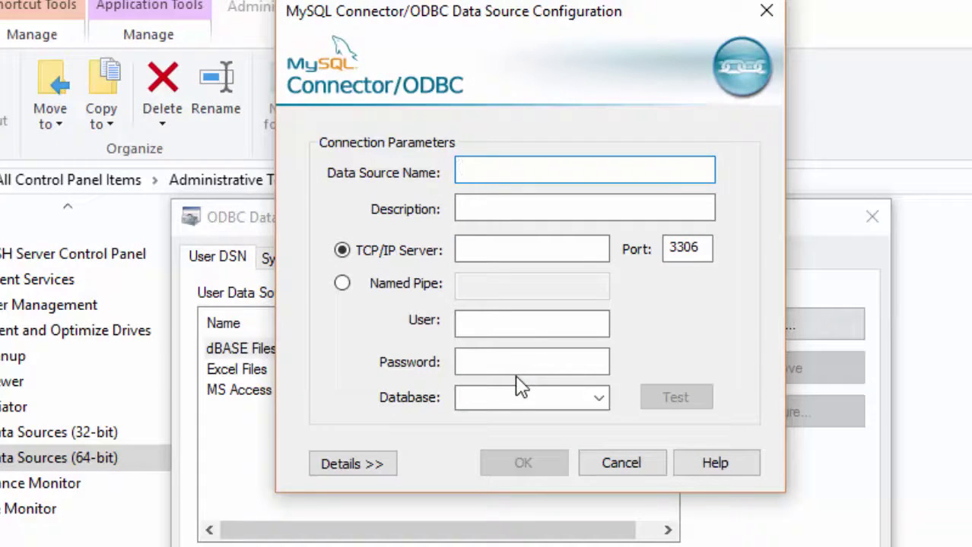
- Enter data source name Localdatabase, TCP/IP server localhost and user root
text(Localdatabase)
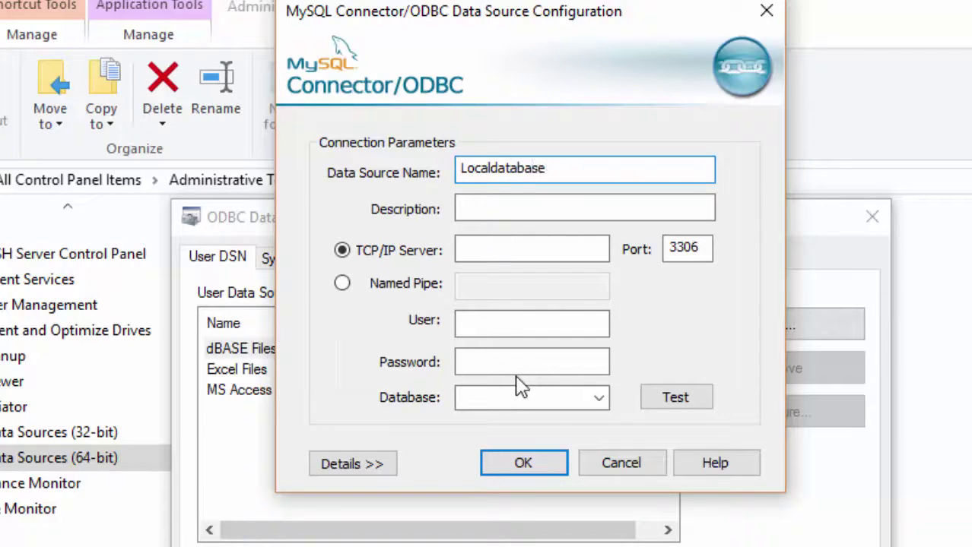
key(Tab)
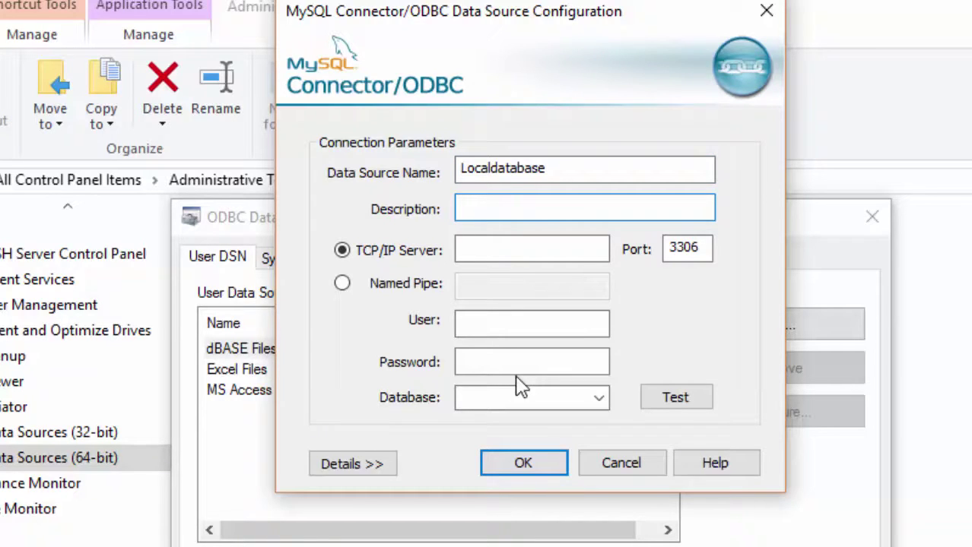
key(Tab)
key(Tab)
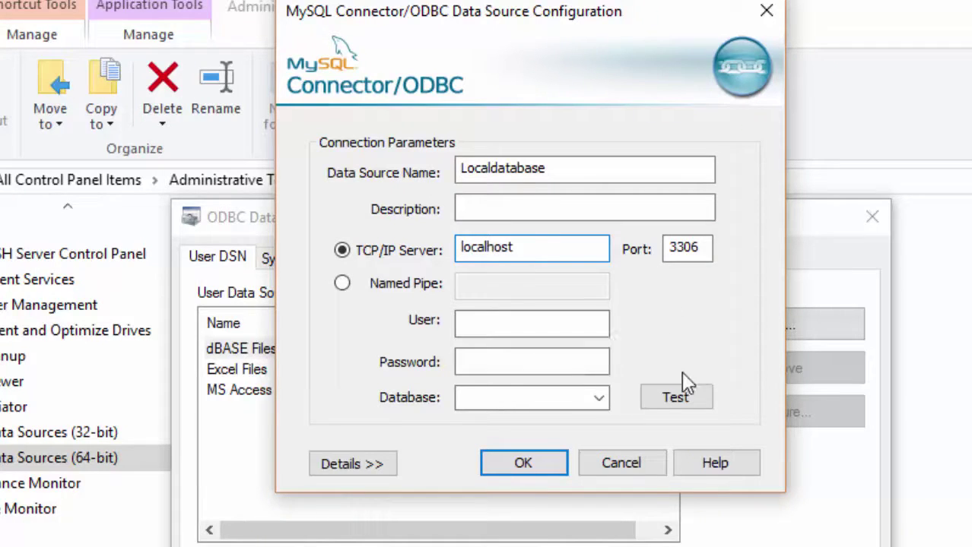
click(553, 318)
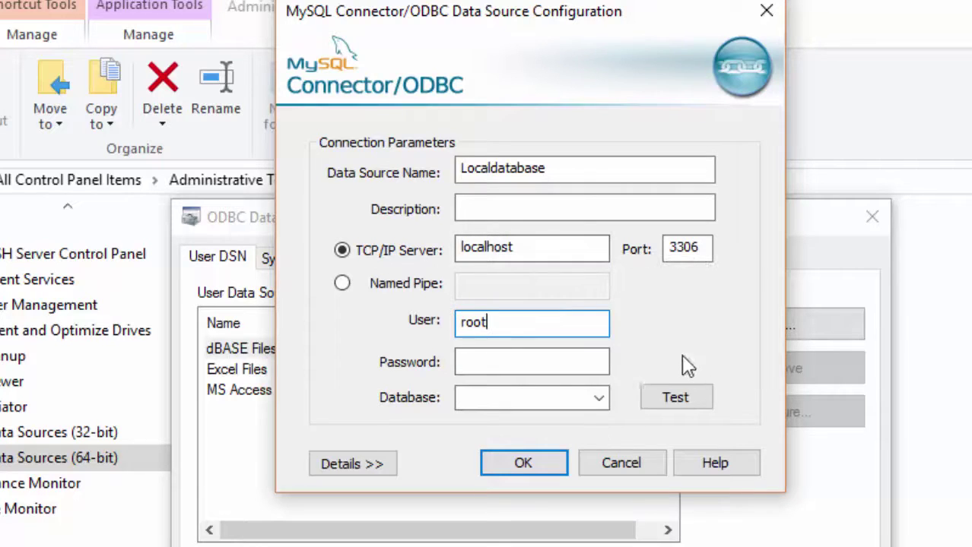
- Test the connection successfully, check the database list, and save the Localdatabase DSN
click(676, 400)
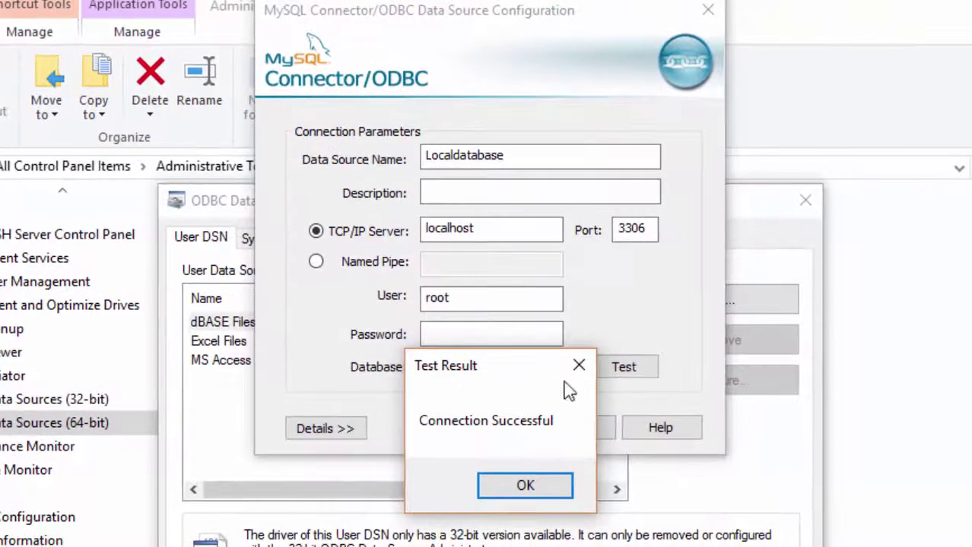
click(525, 487)
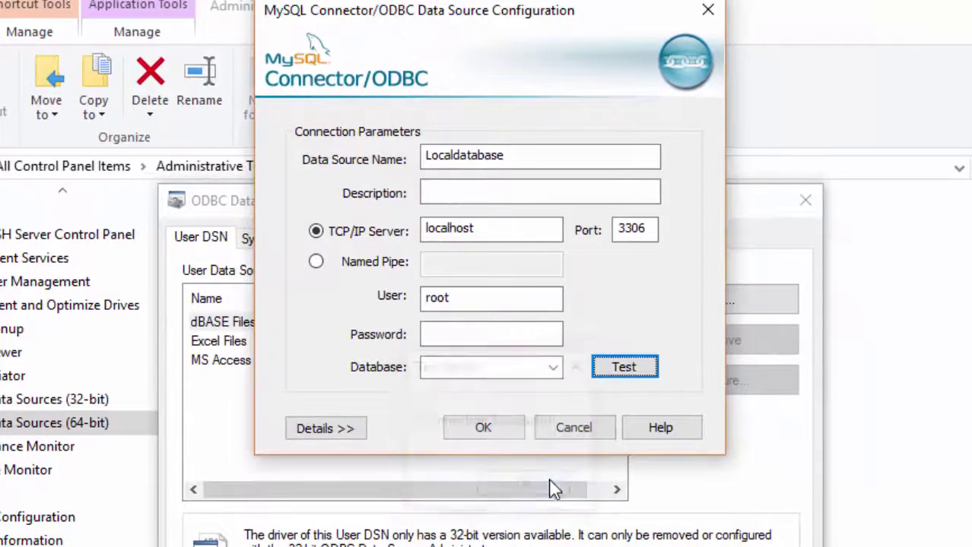
click(554, 369)
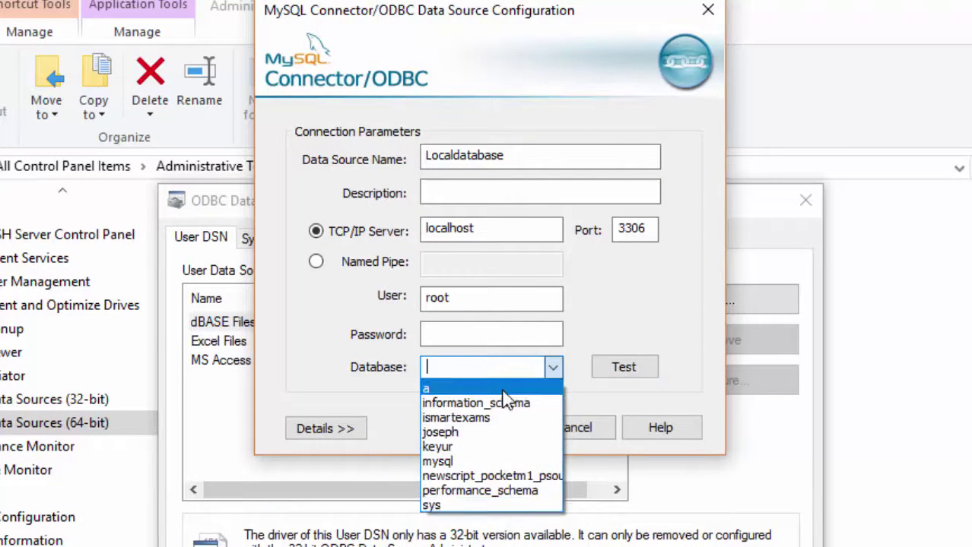
click(590, 318)
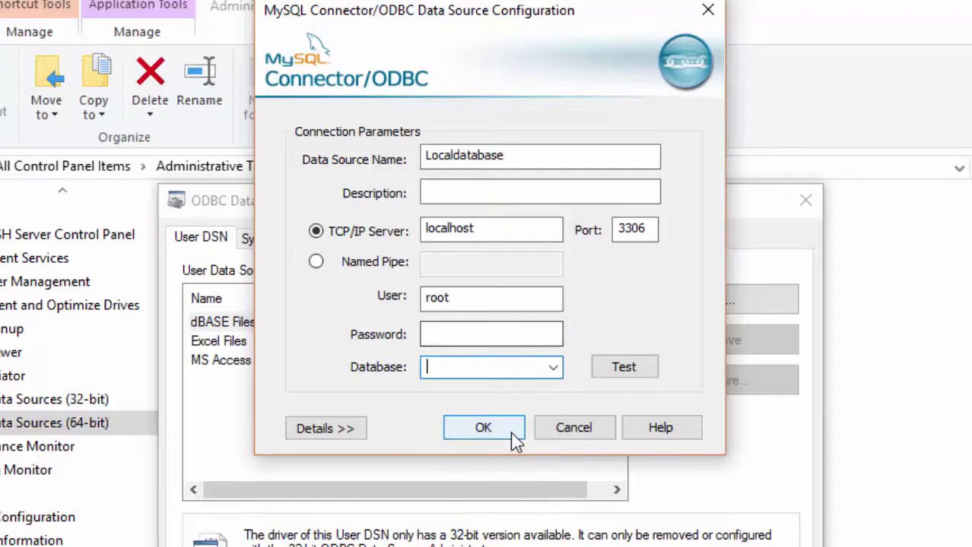
click(483, 428)
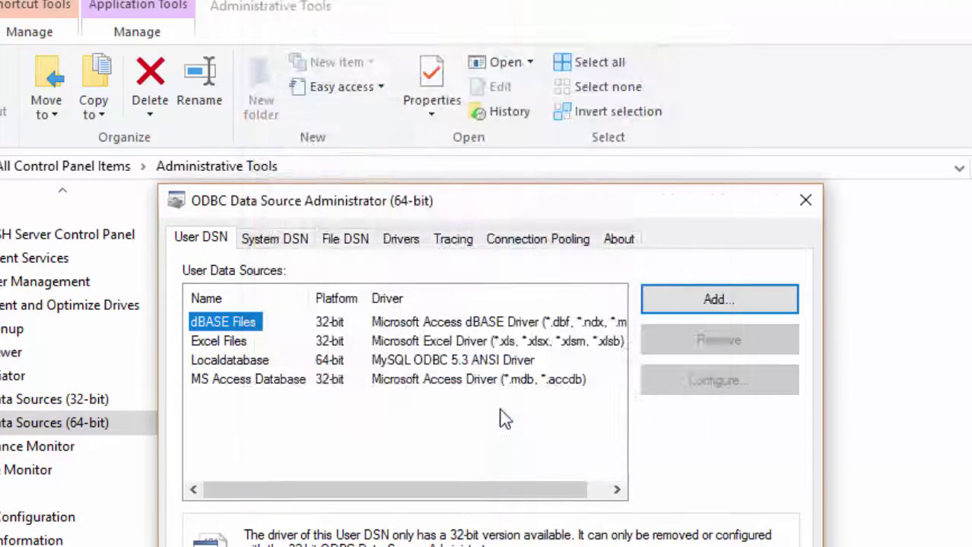
click(251, 365)
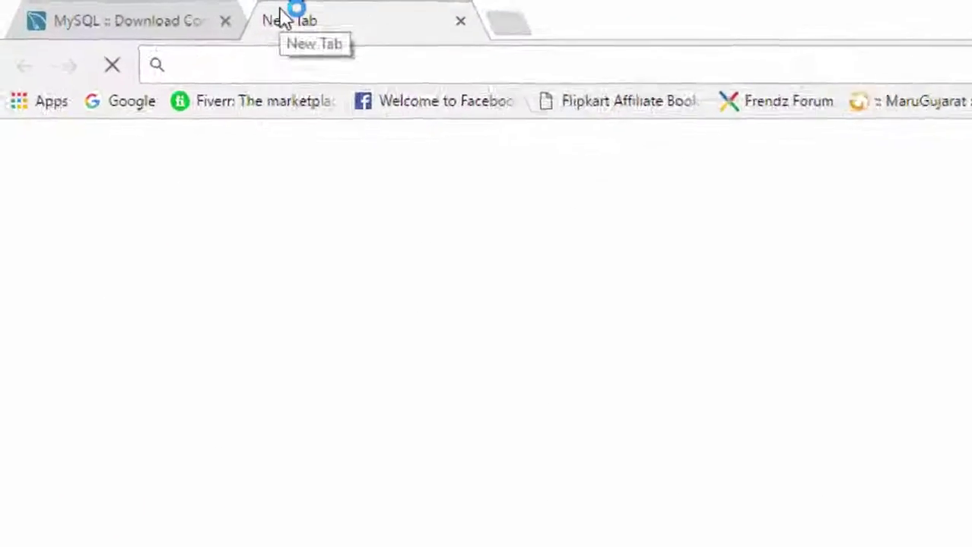
- Load localhost/phpmyadmin in the new tab and reload it to list the local databases
key(BackSpace)
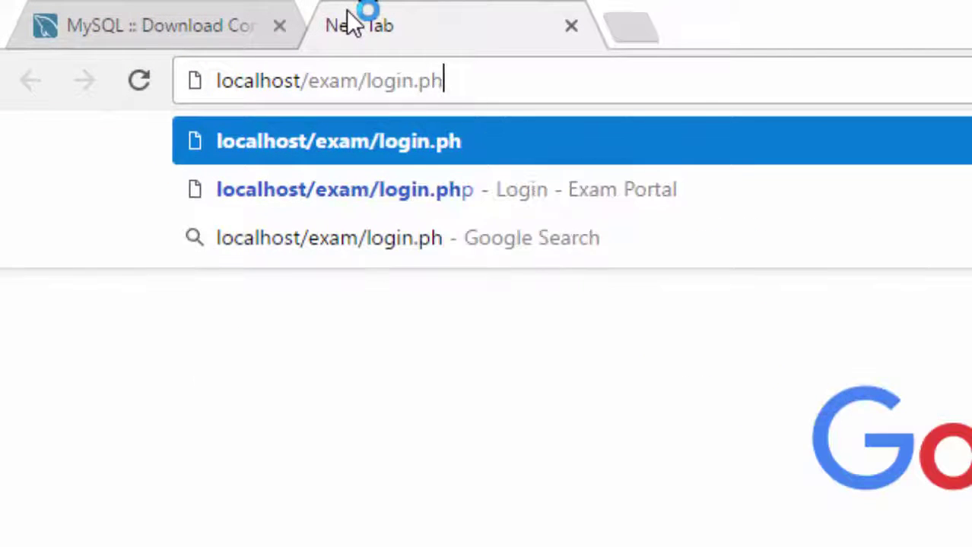
key(BackSpace)
key(BackSpace)
key(BackSpace)
key(BackSpace)
key(BackSpace)
key(BackSpace)
key(BackSpace)
key(BackSpace)
key(BackSpace)
key(BackSpace)
key(BackSpace)
key(BackSpace)
key(BackSpace)
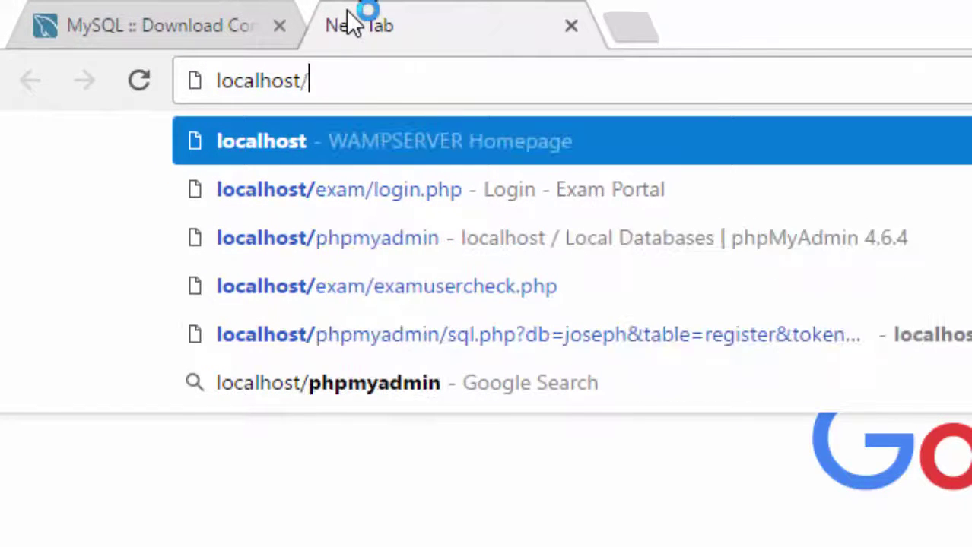
text(ph)
key(Return)
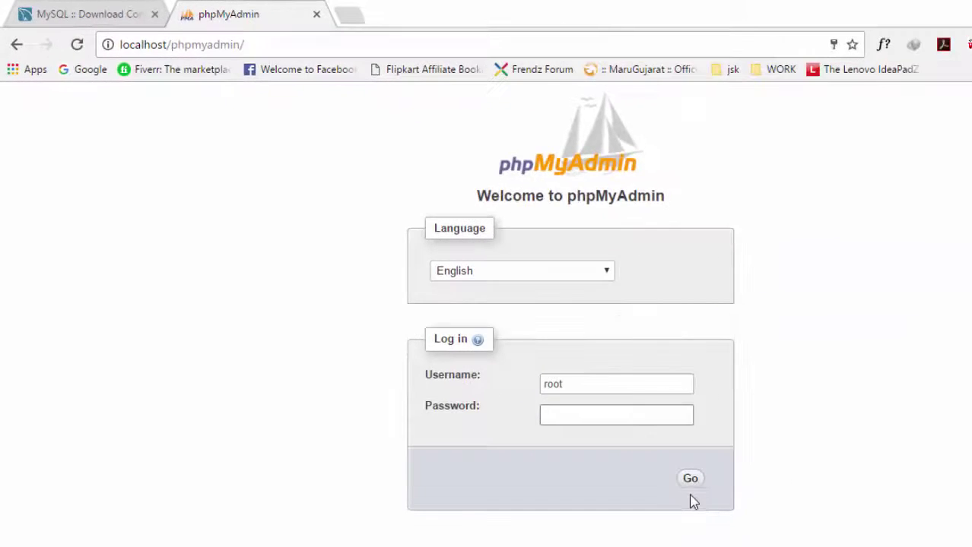
click(690, 483)
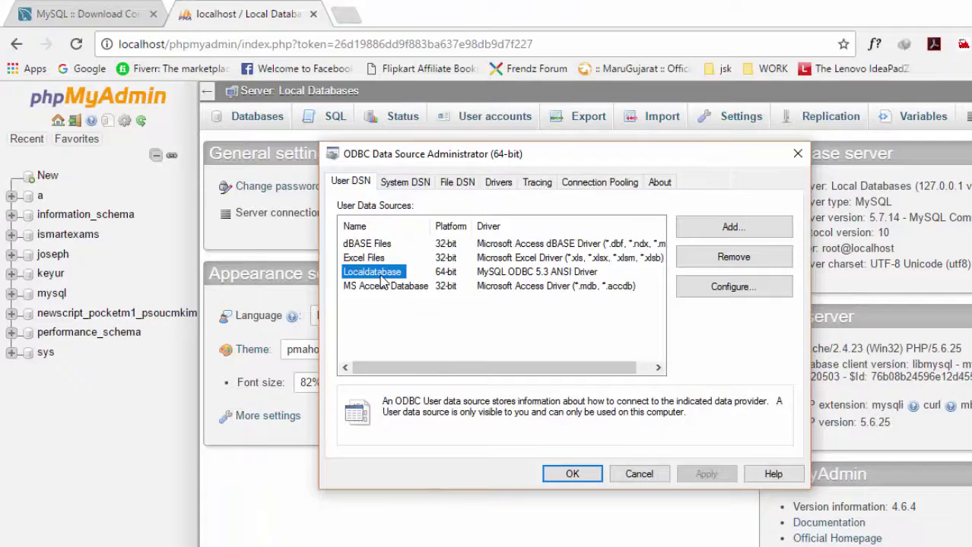
- Reopen Localdatabase, pick database 'a' from the Database list, save, and close the ODBC Administrator
double_click(381, 274)
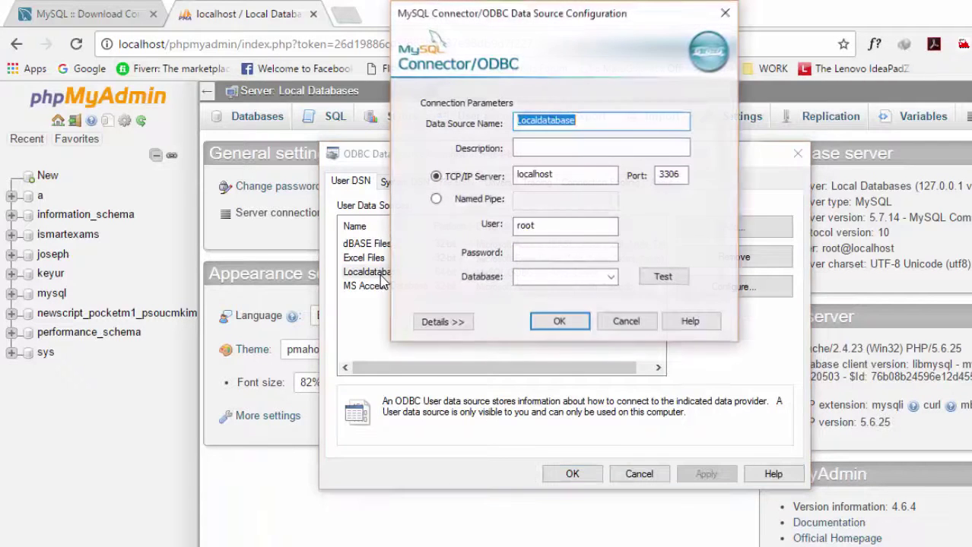
click(599, 252)
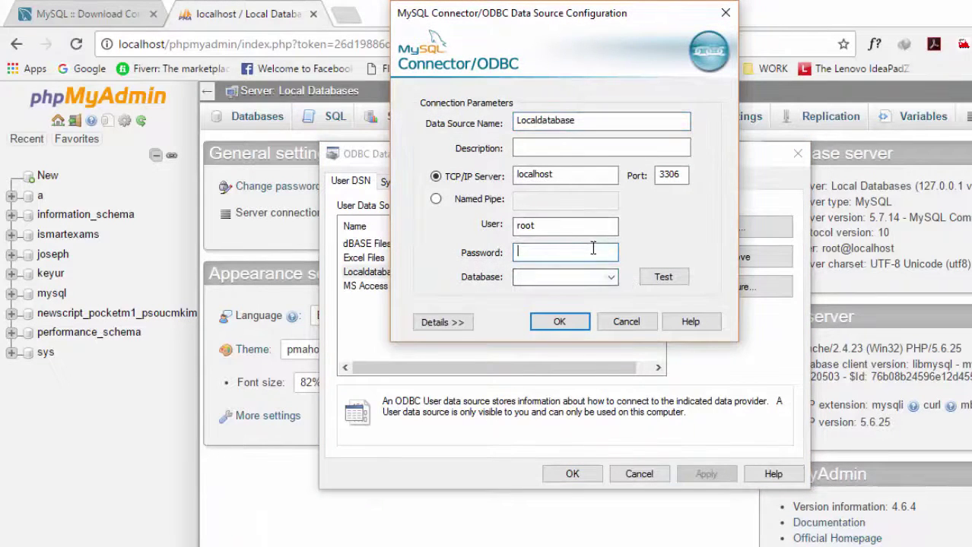
click(612, 278)
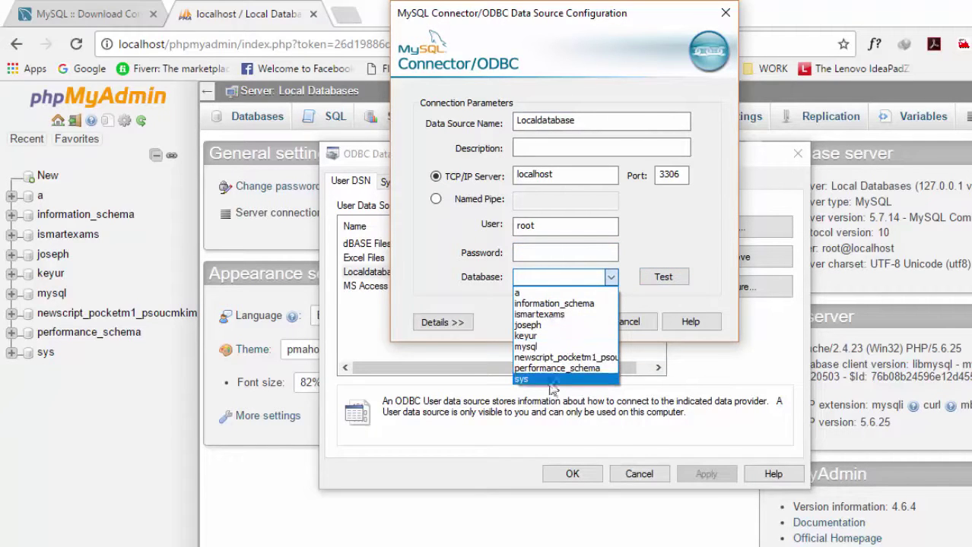
click(523, 293)
click(562, 321)
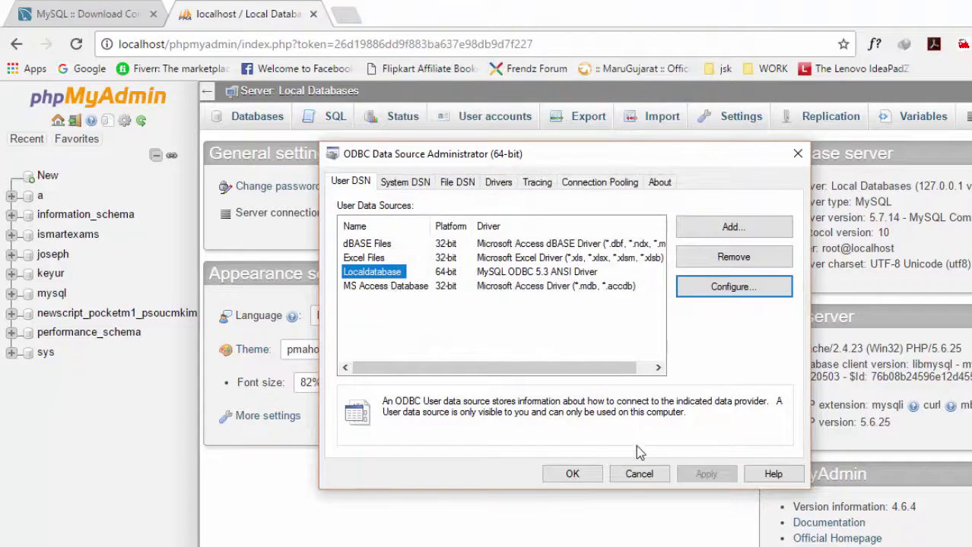
click(572, 474)
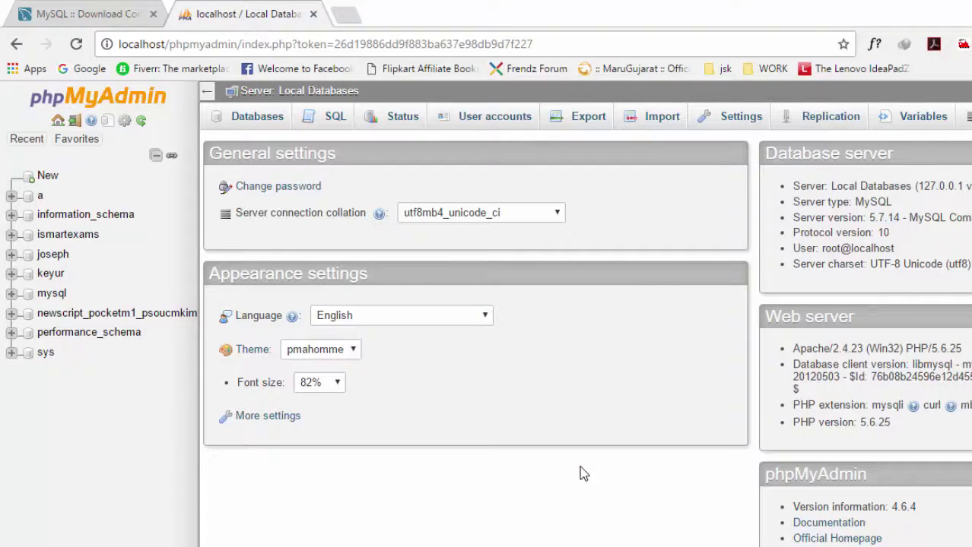
- Close the phpMyAdmin tab and bring the Administrative Tools folder back to the front
click(313, 14)
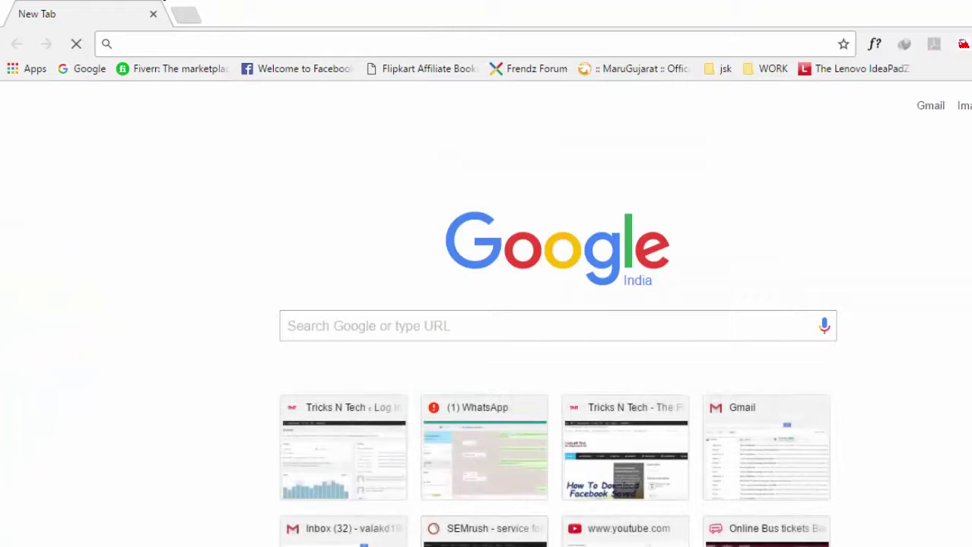
mouse_move(424, 546)
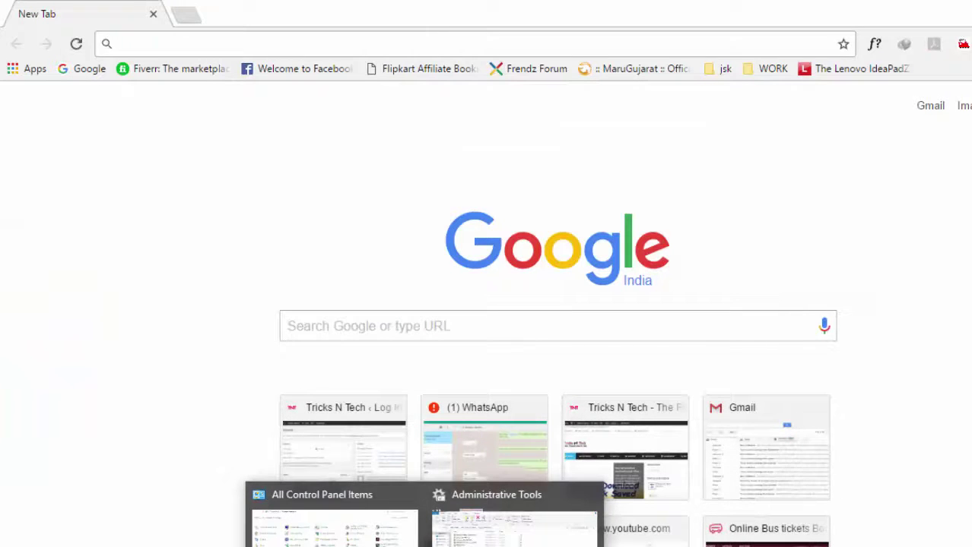
click(514, 526)
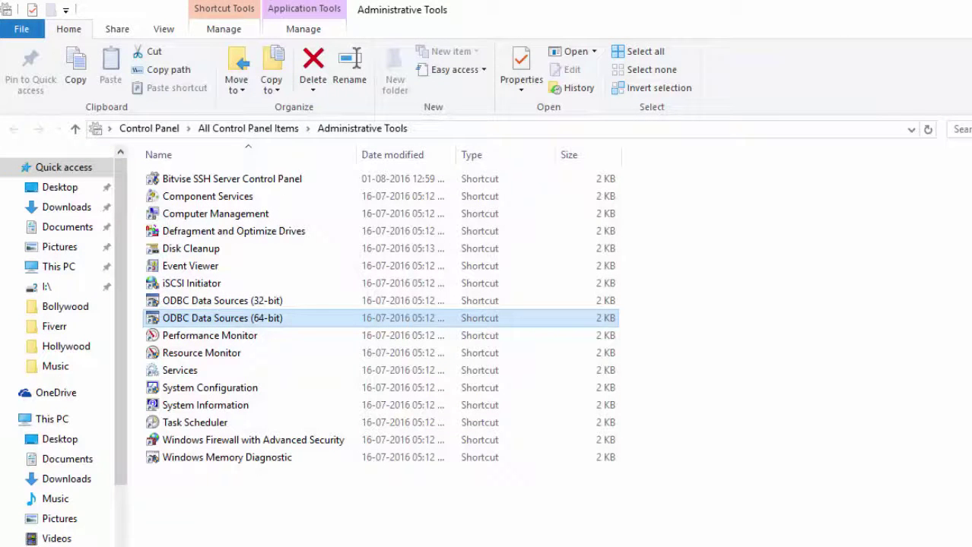
click(780, 544)
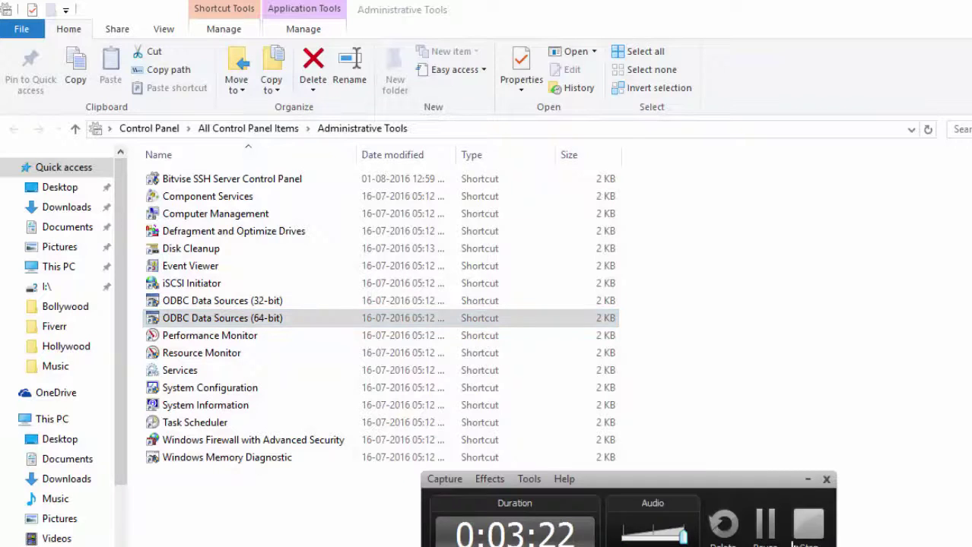